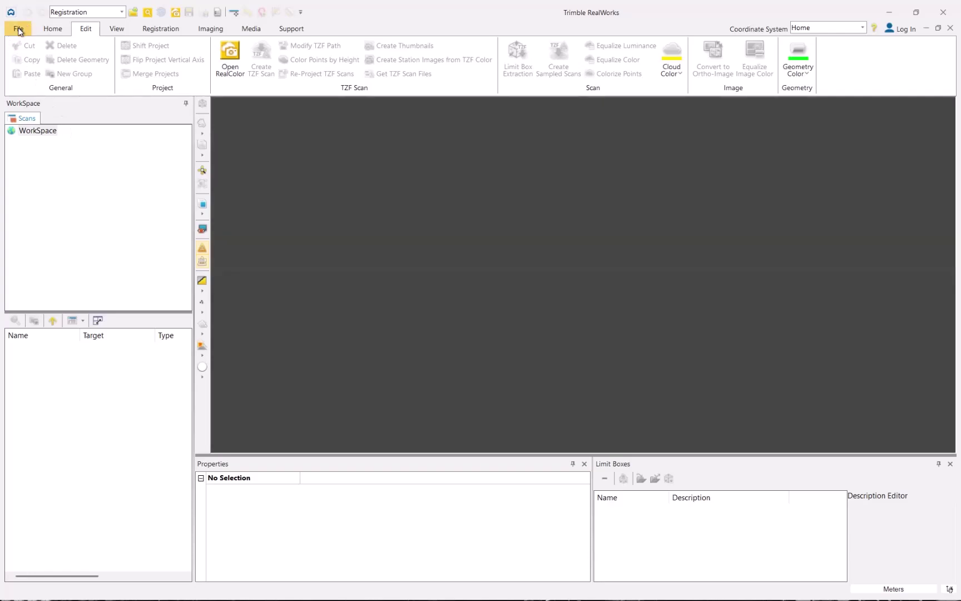
- Open the project file ODB Atrium - 2022.rwp from the Unprocessed folder
{"action": "left_click", "coordinate": [18, 29]}
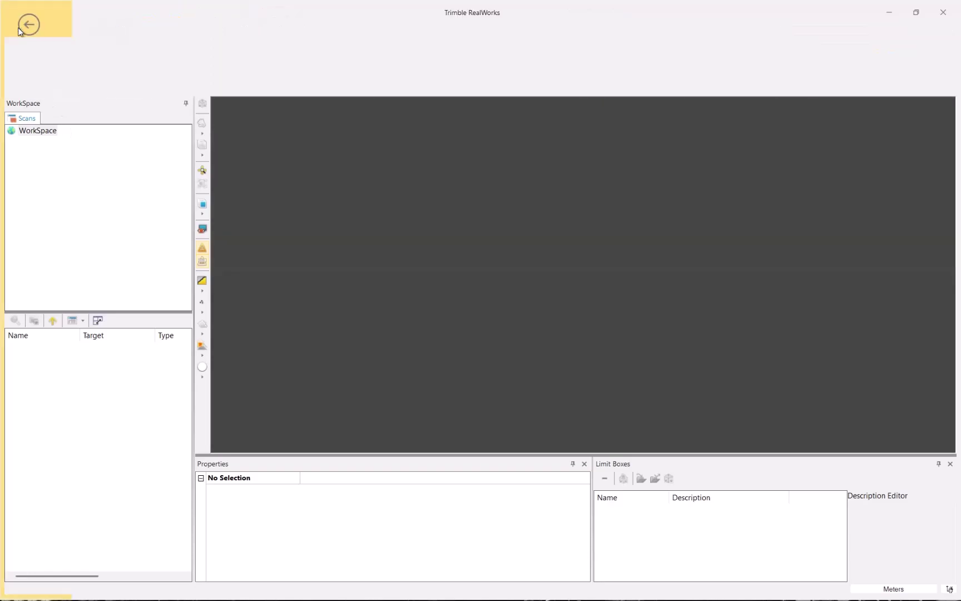
{"action": "left_click", "coordinate": [31, 99]}
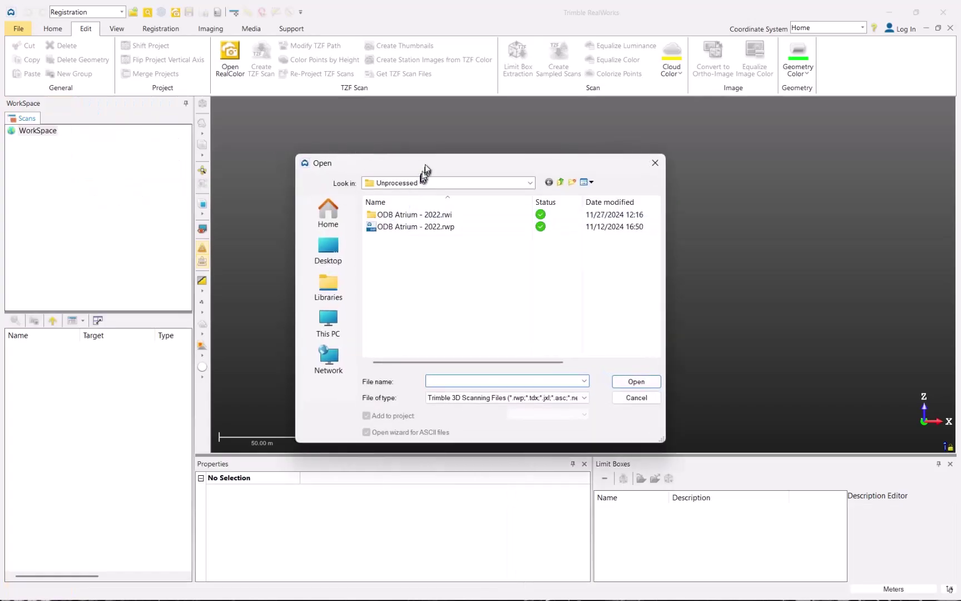
{"action": "left_click_drag", "start_coordinate": [425, 165], "coordinate": [412, 125]}
{"action": "left_click", "coordinate": [412, 188]}
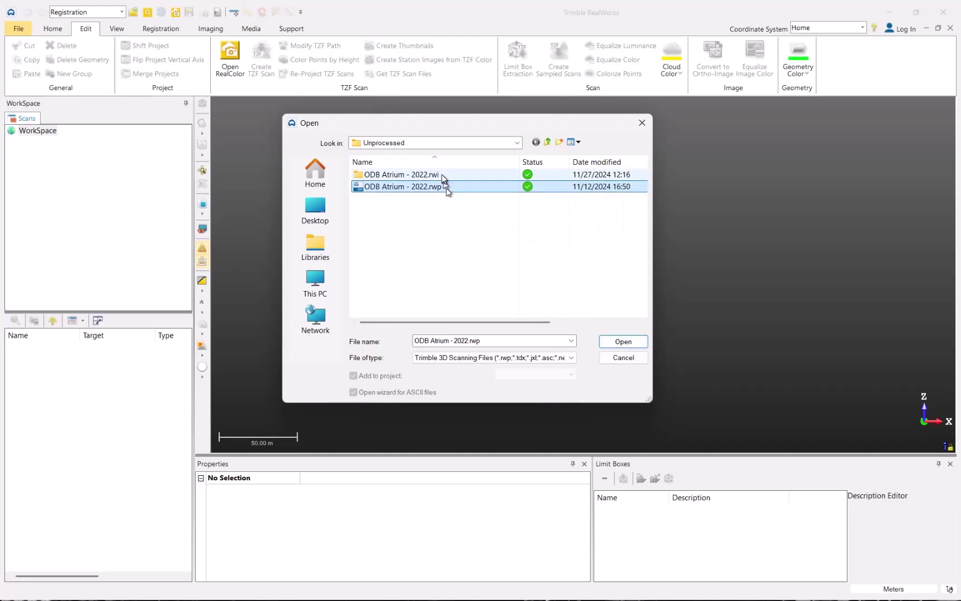
{"action": "left_click", "coordinate": [623, 342]}
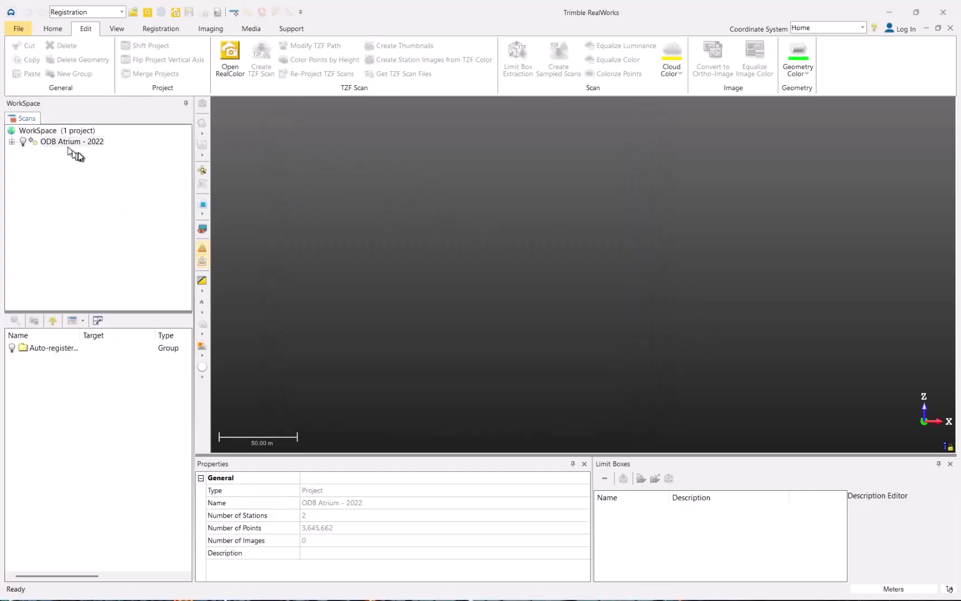
- Select the auto-registered group in the ODB Atrium - 2022 project and expand it to list its stations
{"action": "left_click", "coordinate": [12, 142]}
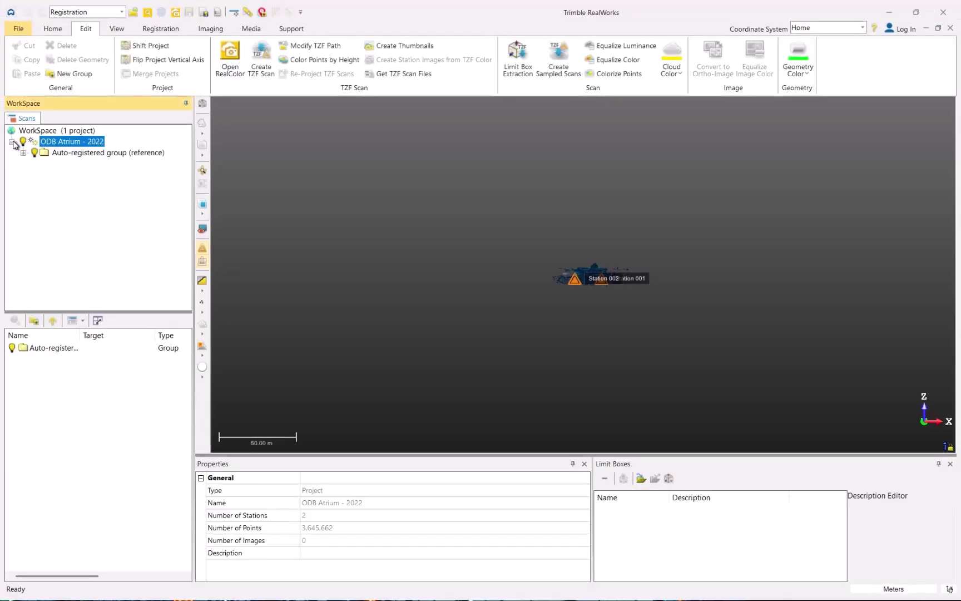
{"action": "left_click", "coordinate": [64, 153]}
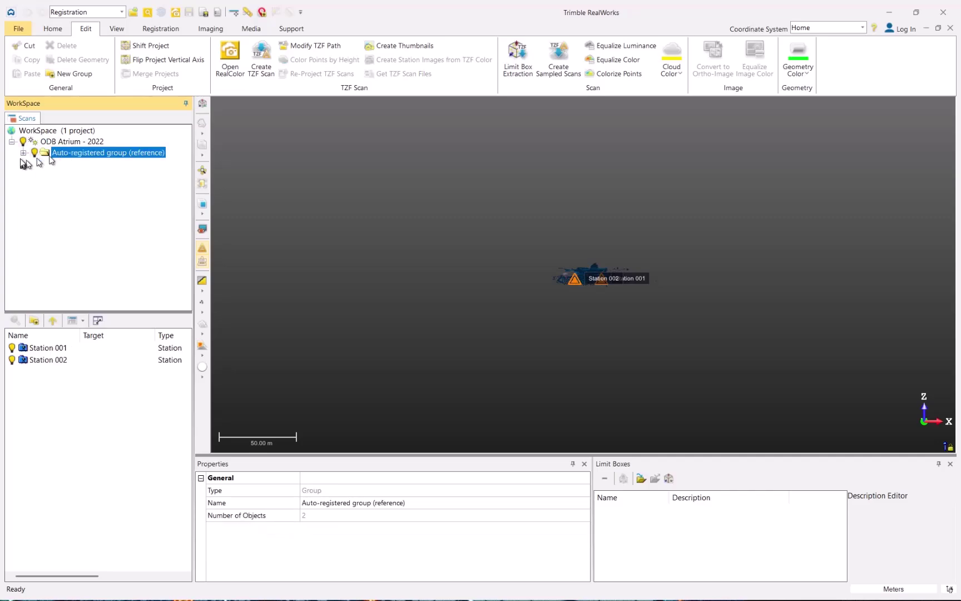
{"action": "left_click", "coordinate": [23, 152]}
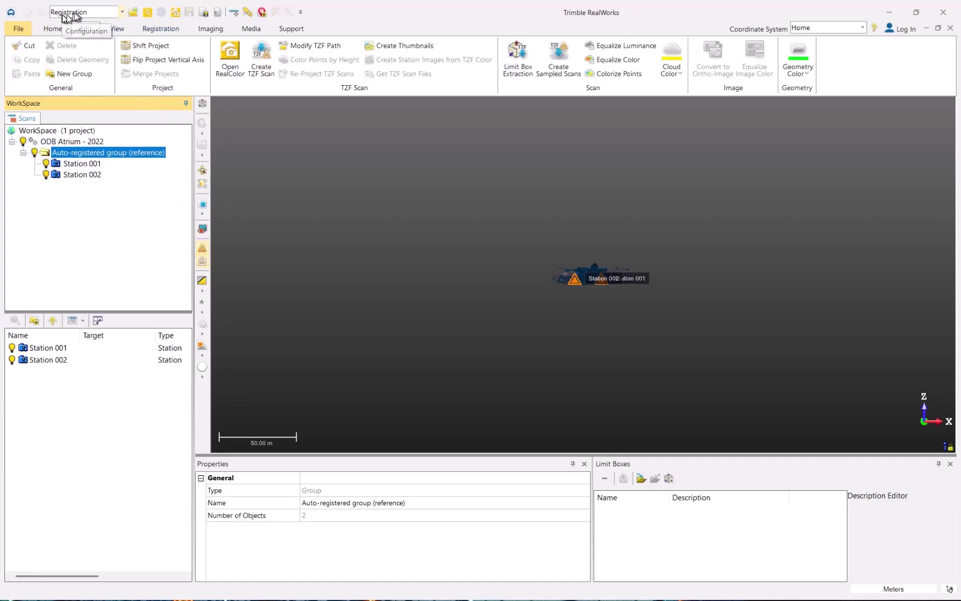
- Start Auto-Register using Planes for the auto-registered group in Registration mode and accept the refine-link warning
{"action": "left_click", "coordinate": [116, 13]}
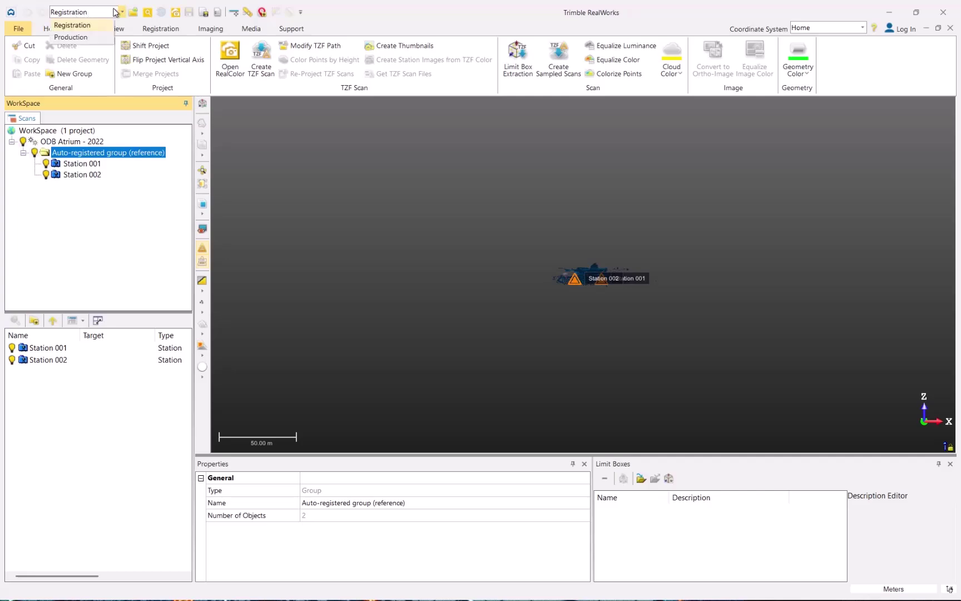
{"action": "left_click", "coordinate": [116, 12]}
{"action": "left_click", "coordinate": [164, 29]}
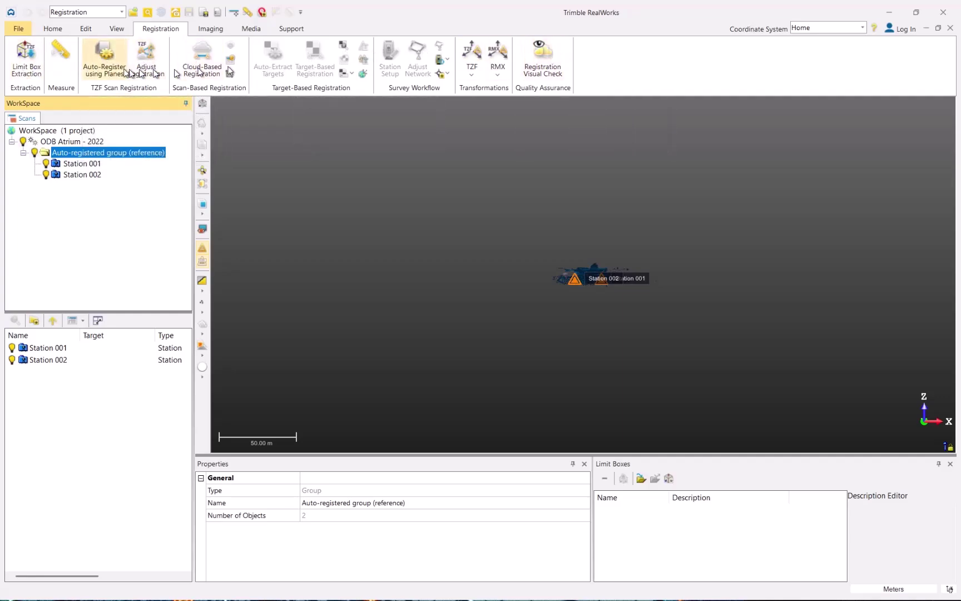
{"action": "left_click", "coordinate": [99, 55]}
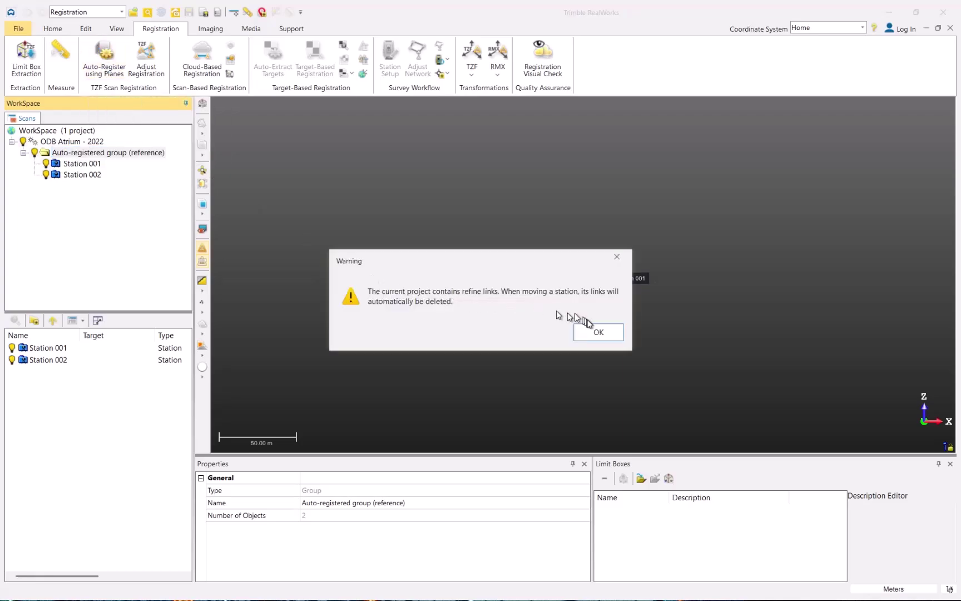
{"action": "left_click", "coordinate": [600, 331]}
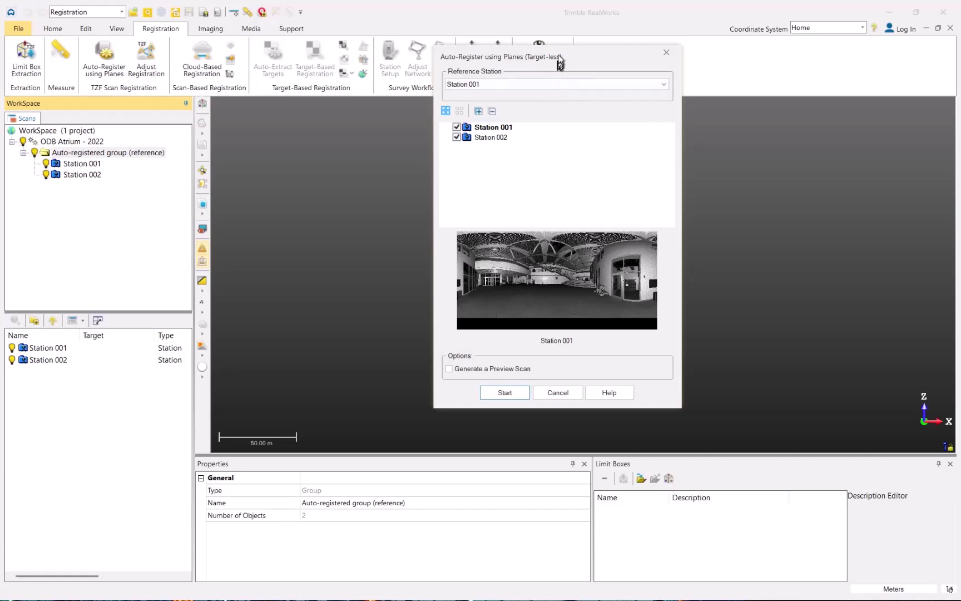
{"action": "left_click_drag", "start_coordinate": [559, 59], "coordinate": [405, 118]}
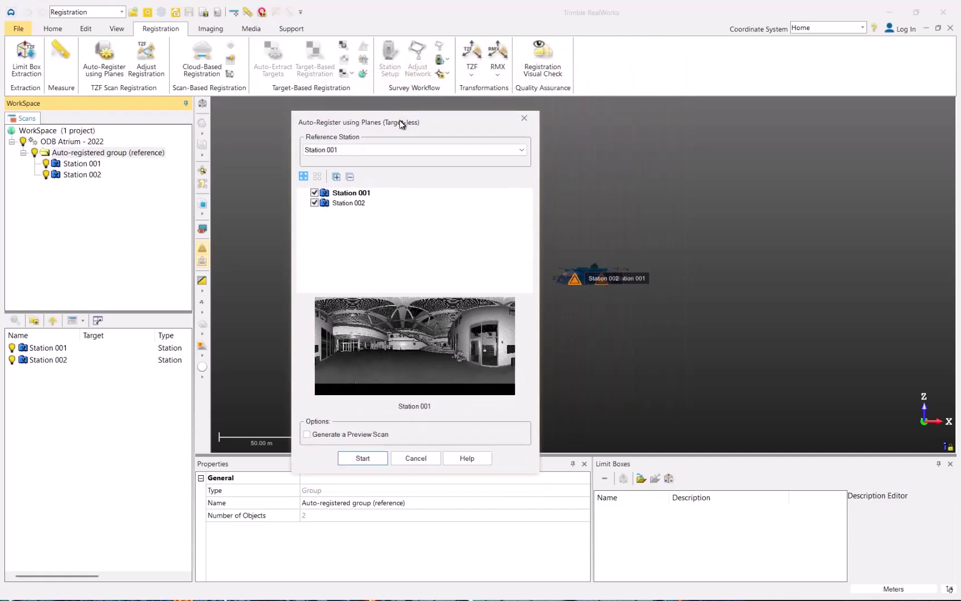
{"action": "left_click_drag", "start_coordinate": [405, 116], "coordinate": [411, 71]}
- Compare the panoramic previews of Station 001 and Station 002 in the auto-registration settings
{"action": "left_click", "coordinate": [365, 146]}
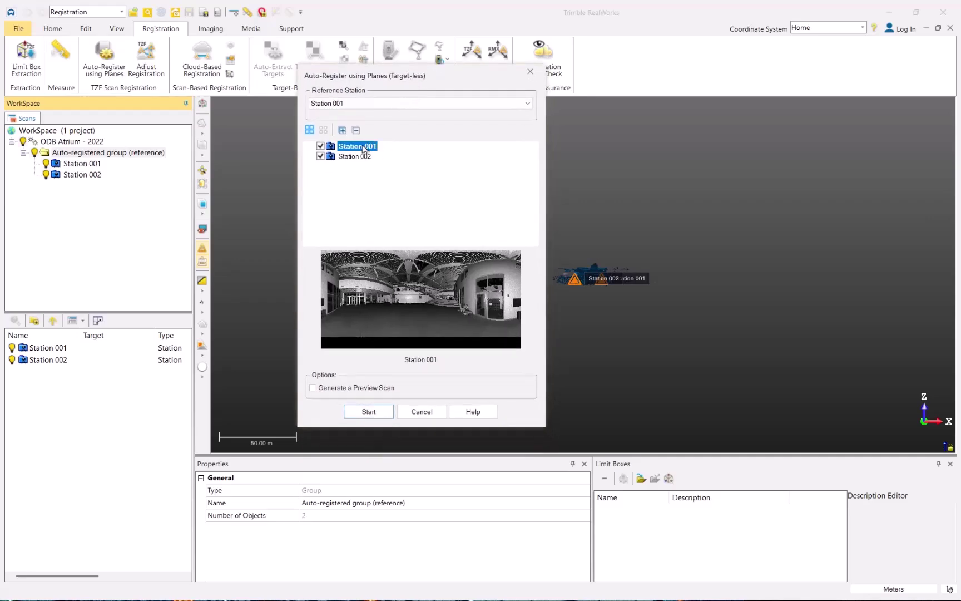
{"action": "left_click", "coordinate": [366, 156]}
{"action": "left_click", "coordinate": [365, 147]}
{"action": "left_click", "coordinate": [354, 156]}
{"action": "left_click", "coordinate": [357, 146]}
- Run the plane-based auto-registration of both stations with a preview scan generated, then close the registration adjustment
{"action": "left_click", "coordinate": [343, 388]}
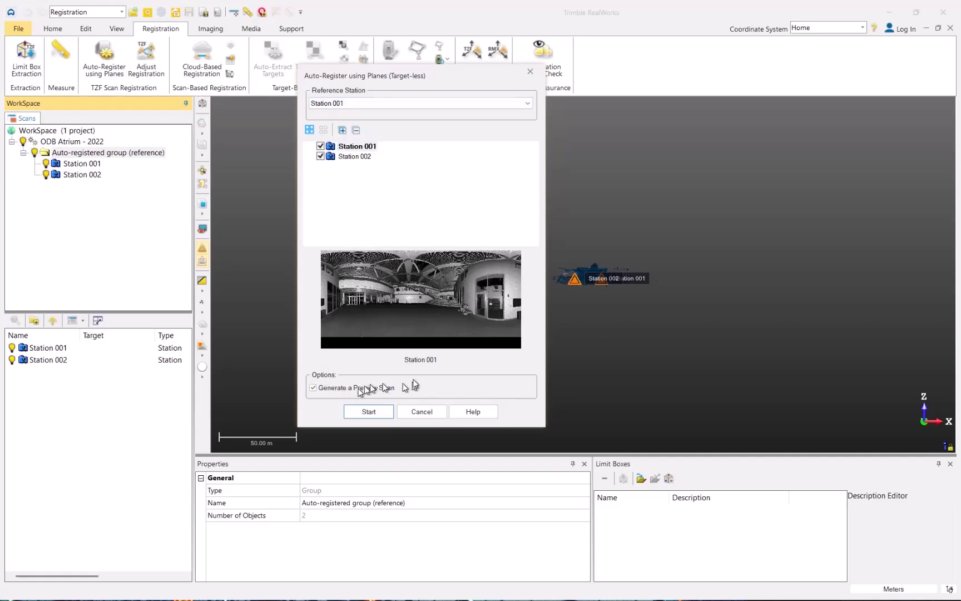
{"action": "left_click", "coordinate": [369, 411]}
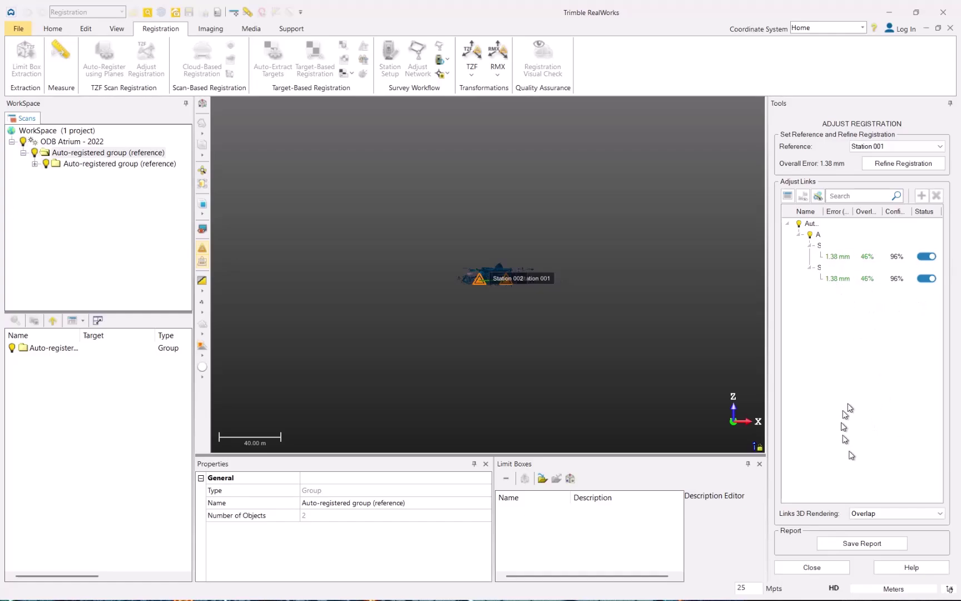
{"action": "left_click", "coordinate": [811, 567]}
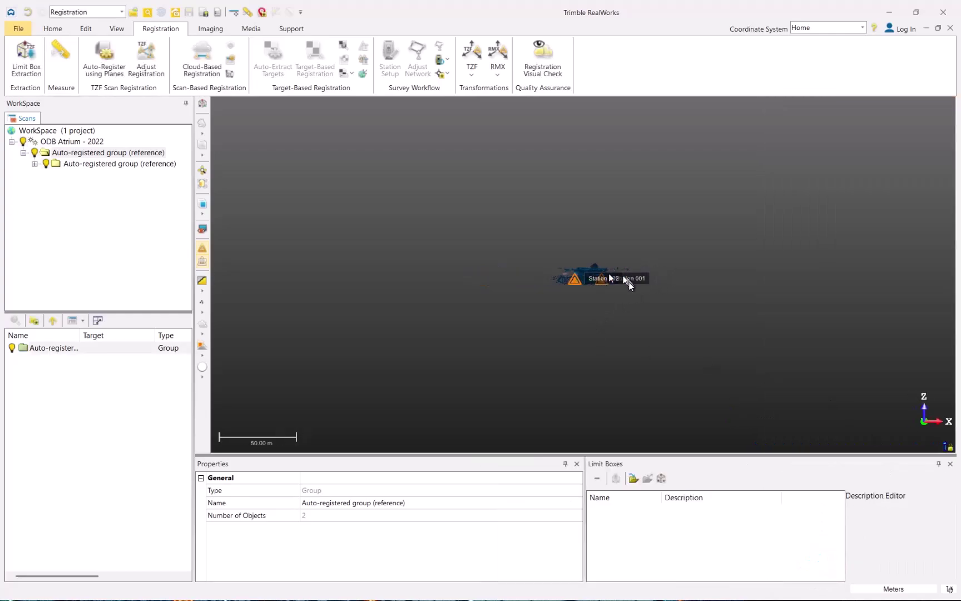
- Inspect the registered atrium scans from an oblique angle with a larger displayed point size
{"action": "scroll", "coordinate": [610, 278], "scroll_direction": "up", "scroll_amount": 6}
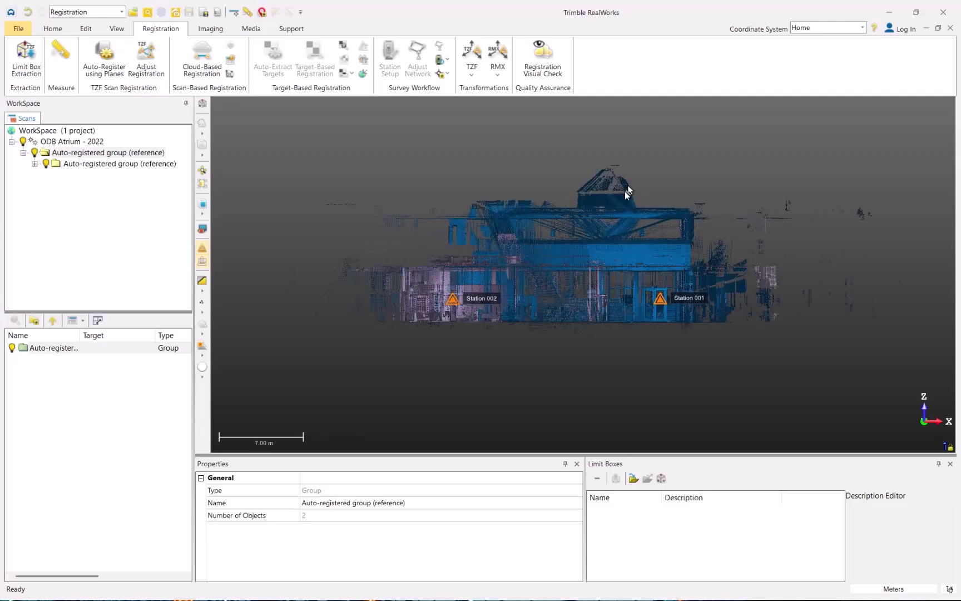
{"action": "left_click_drag", "start_coordinate": [657, 167], "coordinate": [549, 286]}
{"action": "scroll", "coordinate": [593, 186], "scroll_direction": "up", "scroll_amount": 1}
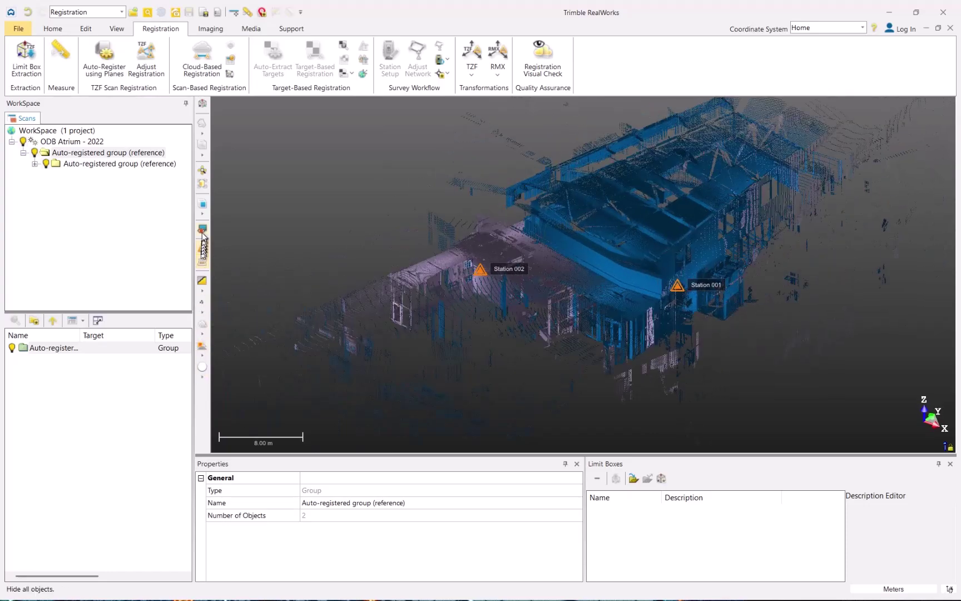
{"action": "left_click", "coordinate": [202, 305]}
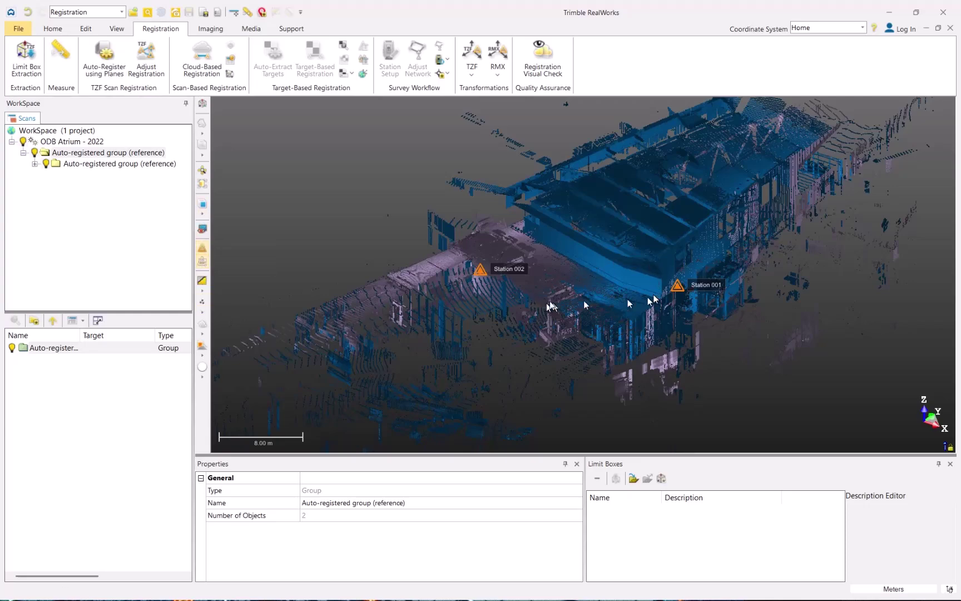
{"action": "scroll", "coordinate": [640, 245], "scroll_direction": "down", "scroll_amount": 2}
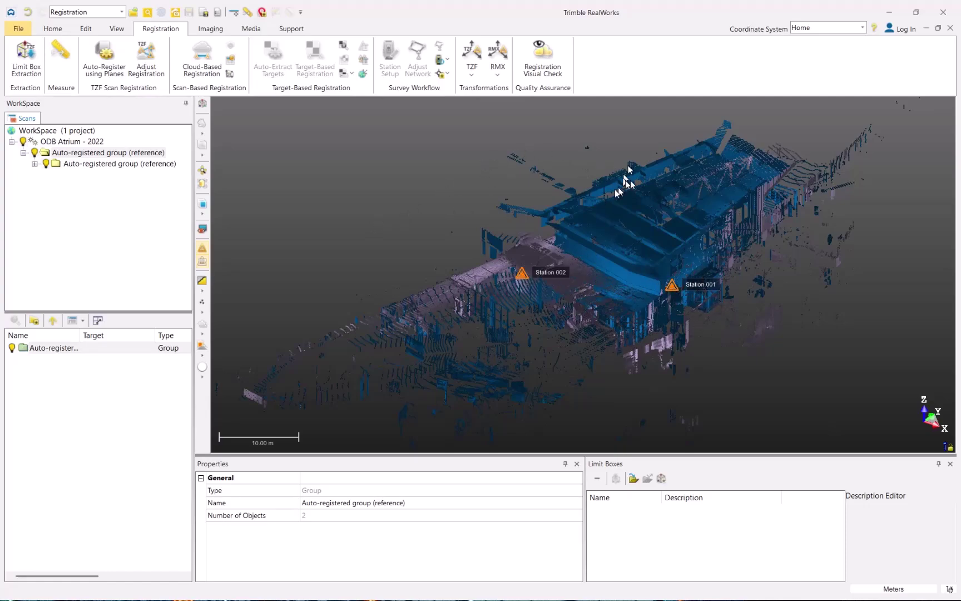
{"action": "scroll", "coordinate": [365, 214], "scroll_direction": "down", "scroll_amount": 3}
{"action": "scroll", "coordinate": [367, 213], "scroll_direction": "down", "scroll_amount": 1}
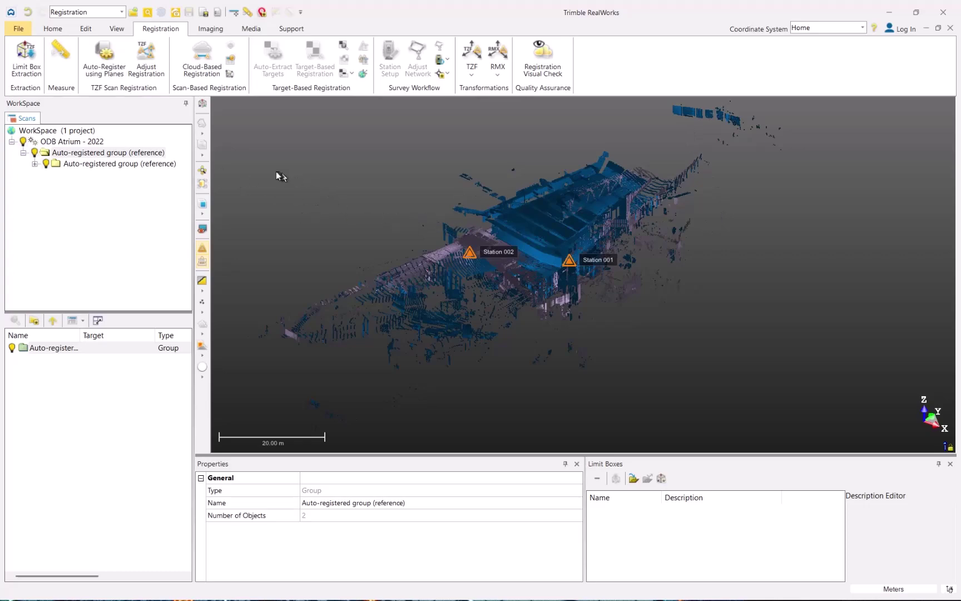
- Switch the workspace to Production mode and display the Project Cloud of ODB Atrium - 2022
{"action": "left_click", "coordinate": [91, 13]}
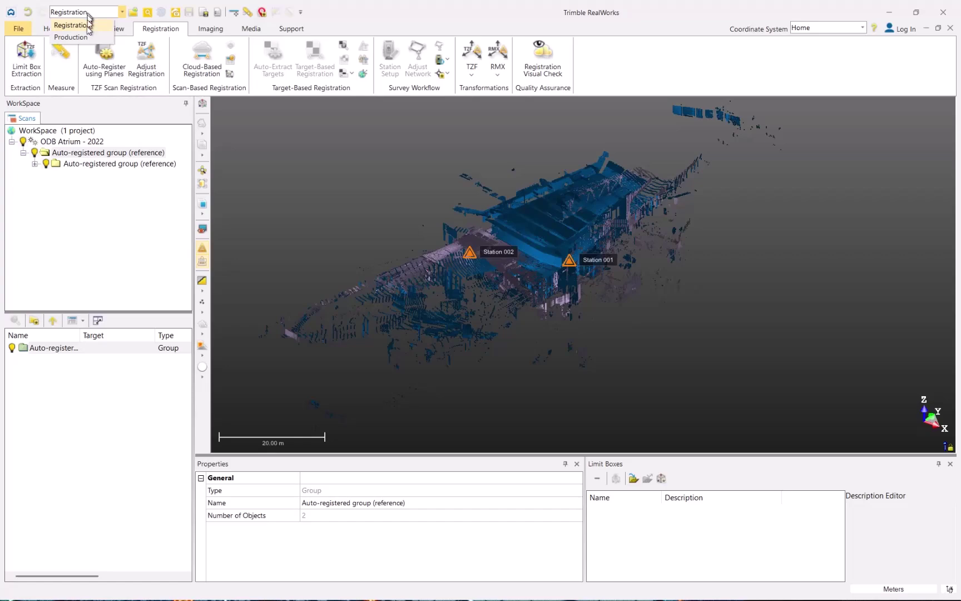
{"action": "left_click", "coordinate": [68, 37]}
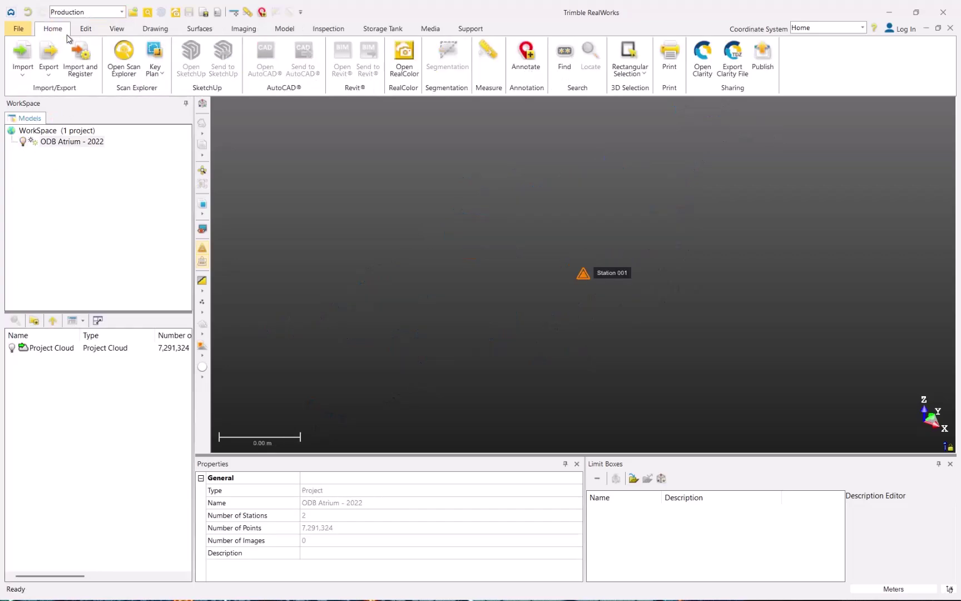
{"action": "left_click", "coordinate": [50, 142]}
{"action": "left_click", "coordinate": [40, 350]}
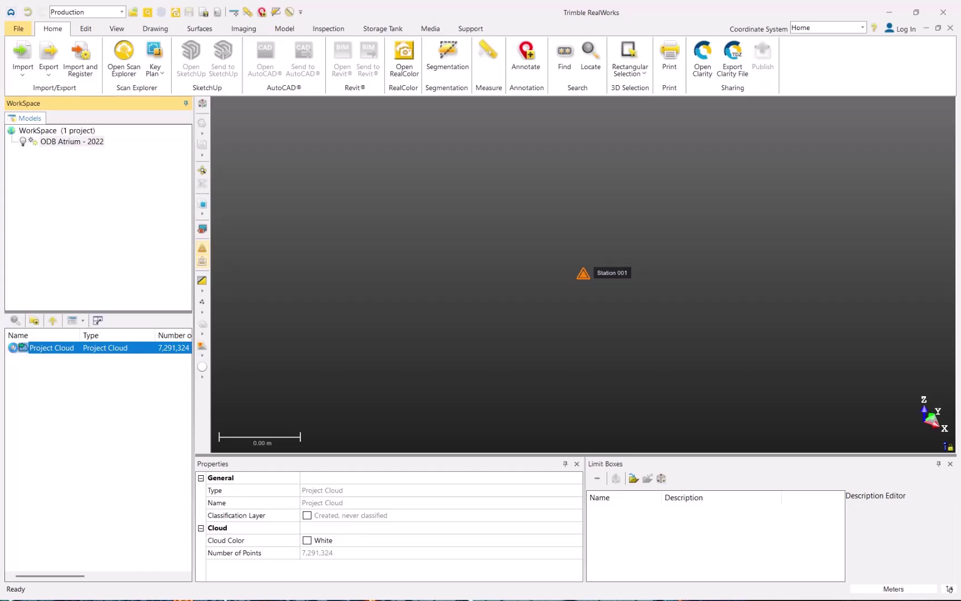
{"action": "left_click", "coordinate": [12, 349]}
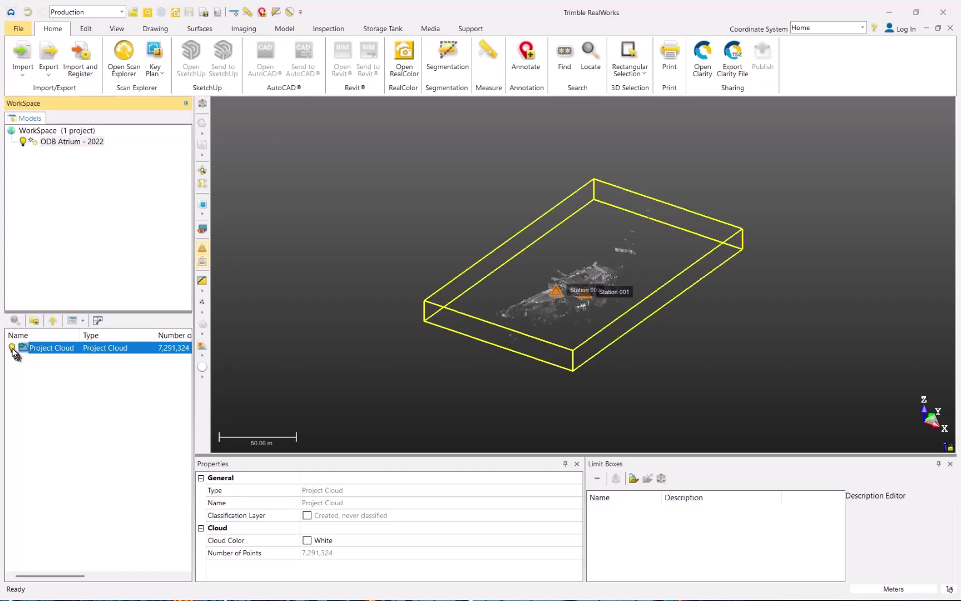
{"action": "scroll", "coordinate": [543, 260], "scroll_direction": "up", "scroll_amount": 5}
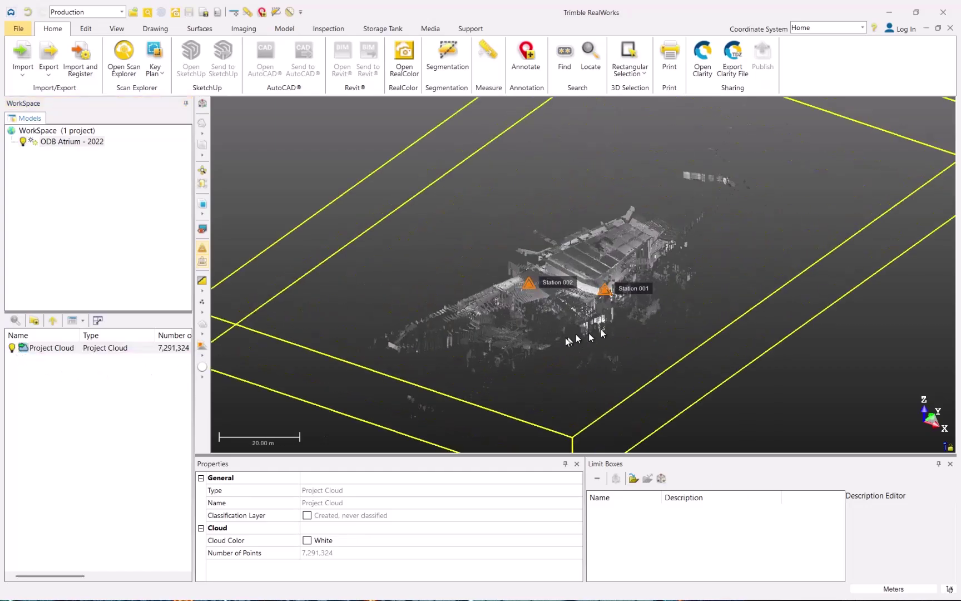
{"action": "scroll", "coordinate": [567, 254], "scroll_direction": "down", "scroll_amount": 3}
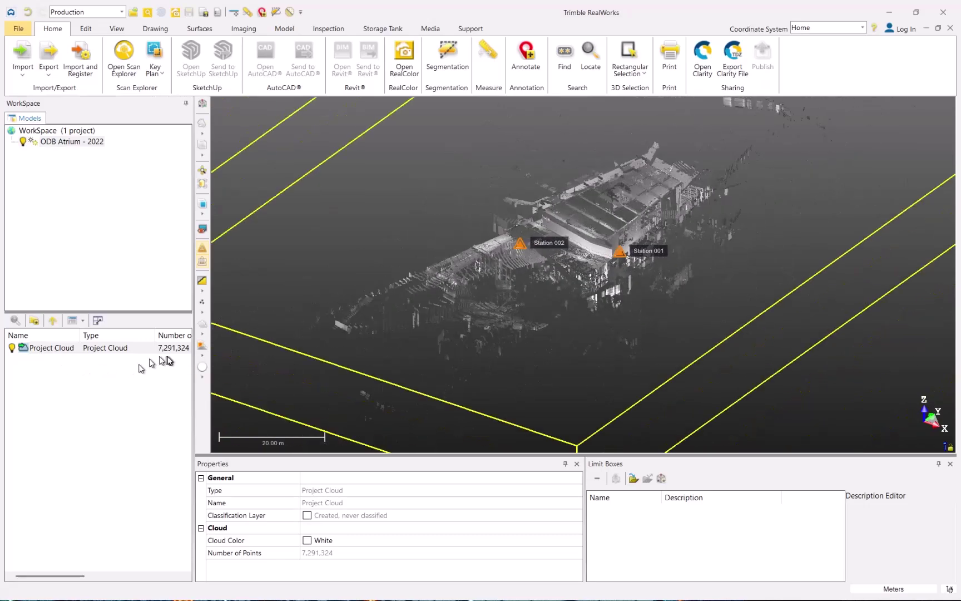
- Check the Project Cloud's point count in the object list and select the cloud
{"action": "left_click_drag", "start_coordinate": [76, 579], "coordinate": [39, 581]}
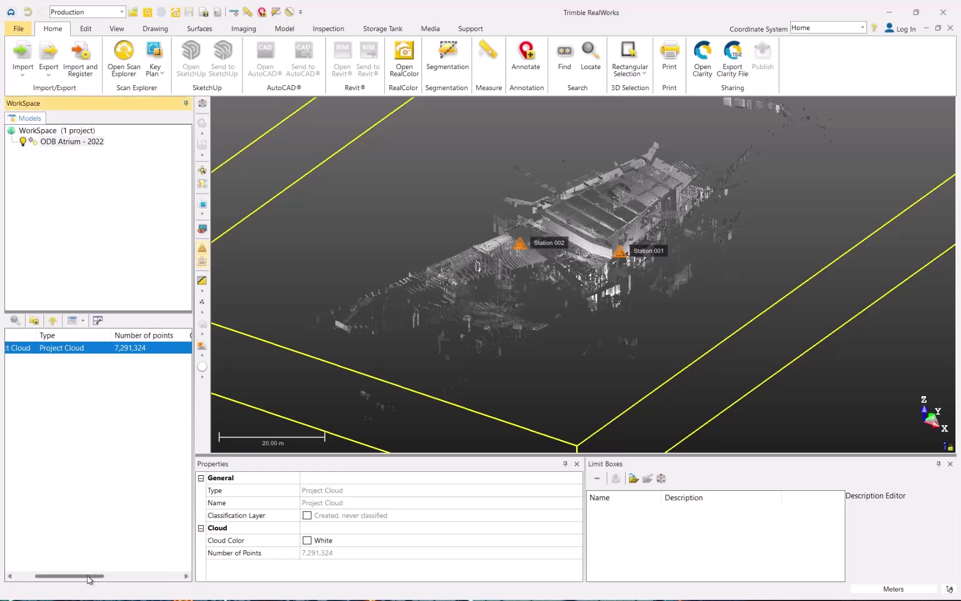
{"action": "left_click", "coordinate": [67, 388]}
{"action": "left_click", "coordinate": [51, 348]}
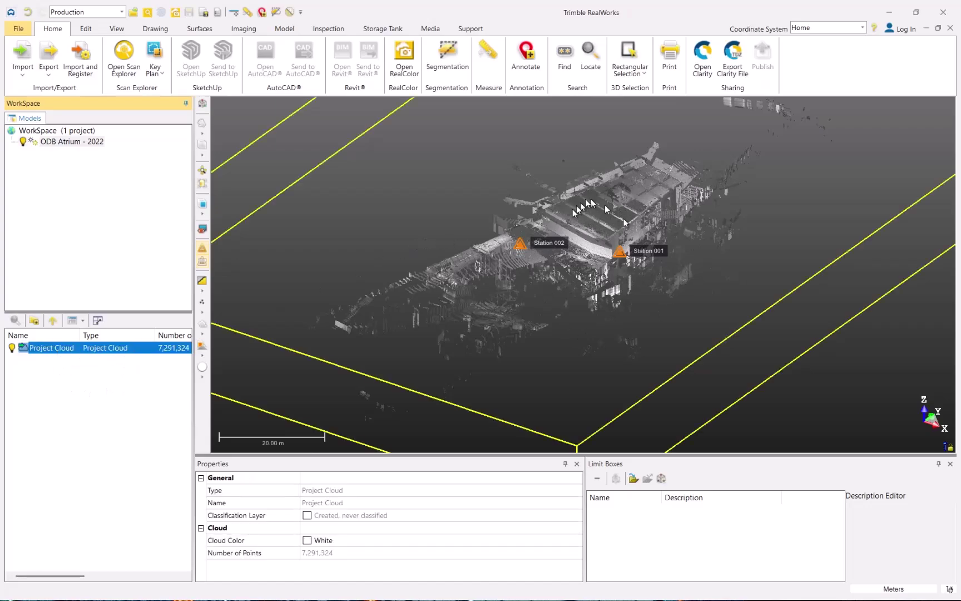
- Review the classes Auto-Classify Outdoor can extract from the Project Cloud and close it without extracting
{"action": "left_click", "coordinate": [92, 31]}
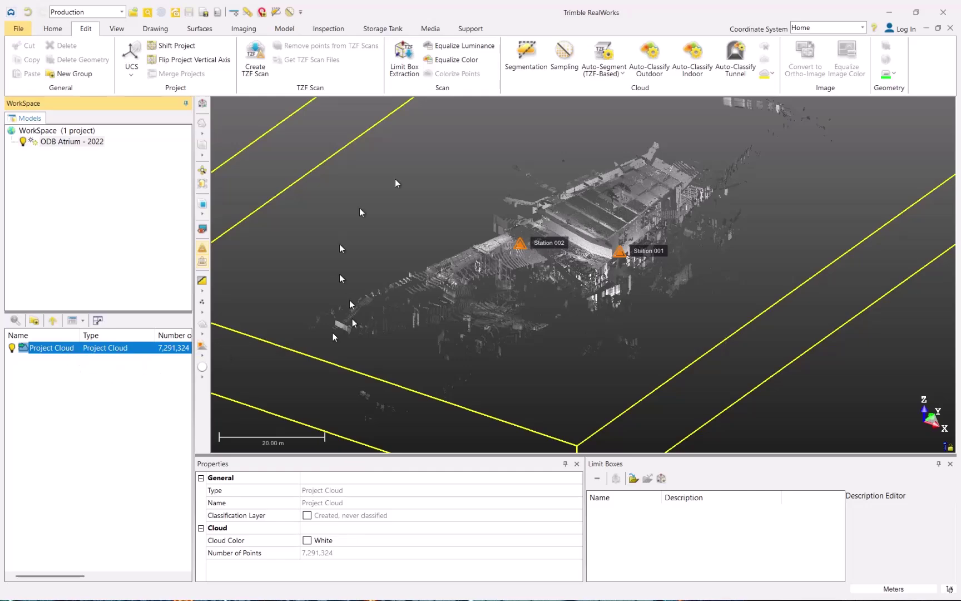
{"action": "scroll", "coordinate": [469, 247], "scroll_direction": "down", "scroll_amount": 5}
{"action": "left_click", "coordinate": [515, 264]}
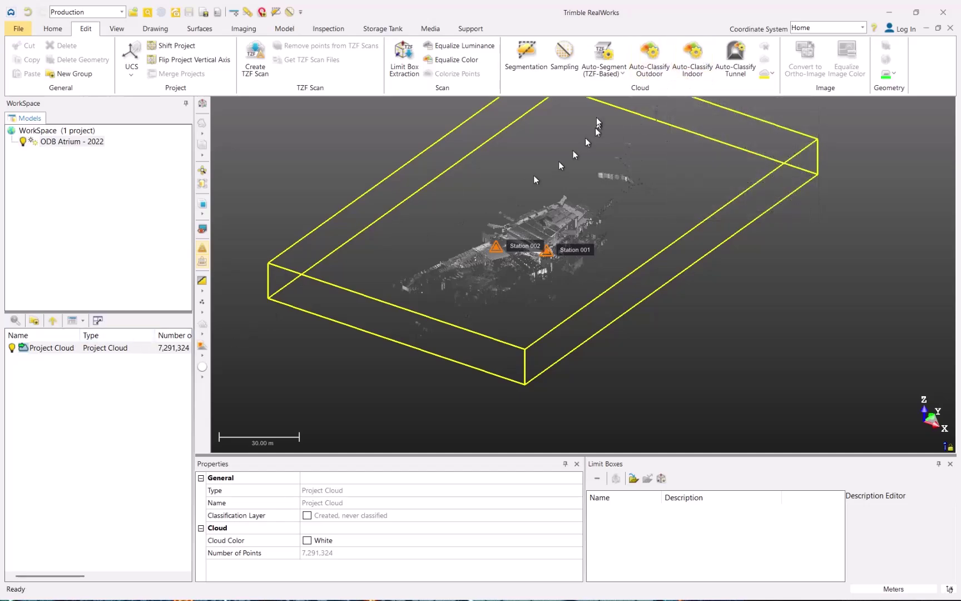
{"action": "left_click", "coordinate": [646, 57]}
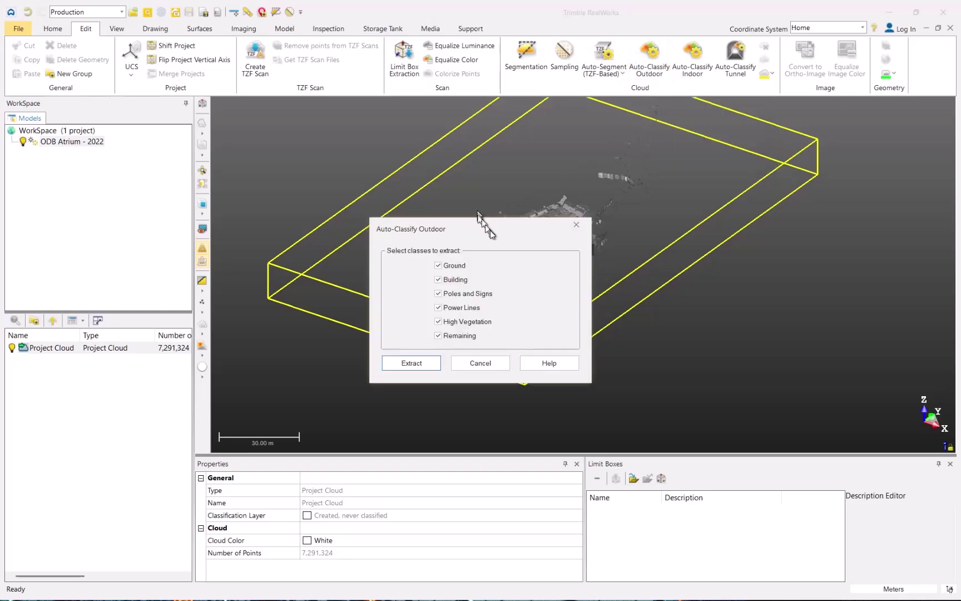
{"action": "left_click_drag", "start_coordinate": [493, 233], "coordinate": [402, 177]}
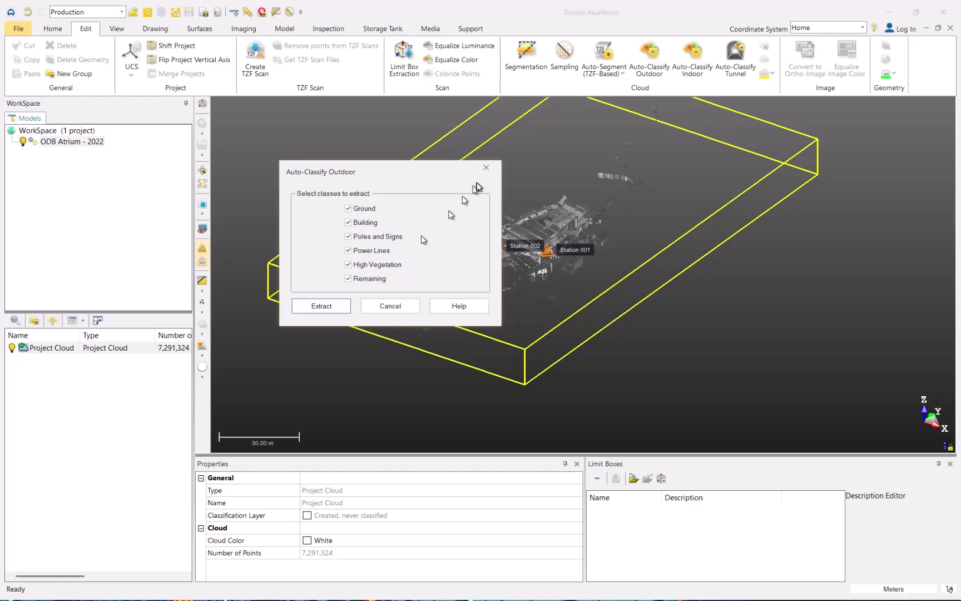
{"action": "left_click", "coordinate": [486, 168]}
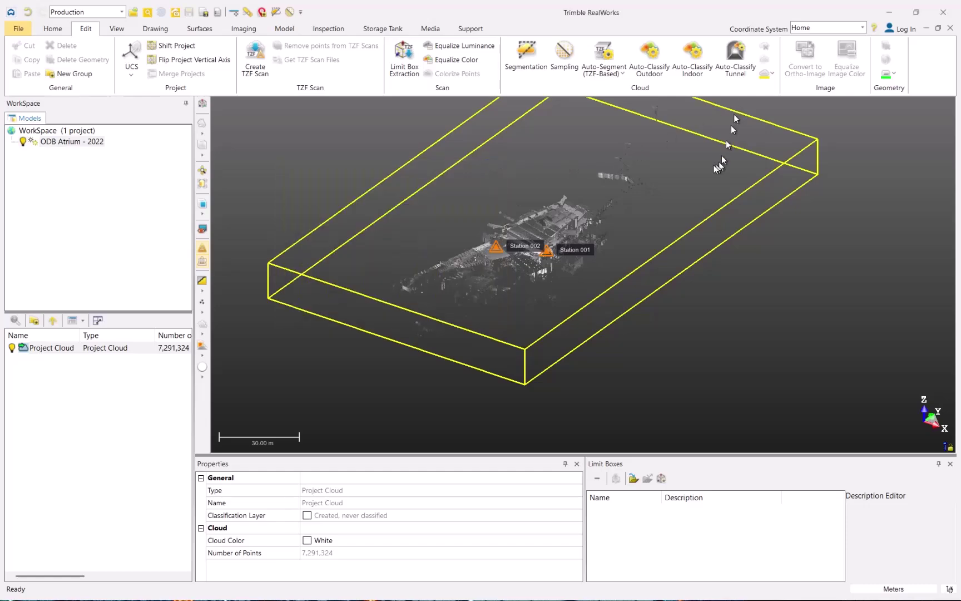
- Extract the Floor, Ceiling, Walls and Remaining classes from the Project Cloud with Auto-Classify Indoor, leaving out Grated Floor
{"action": "left_click", "coordinate": [691, 53]}
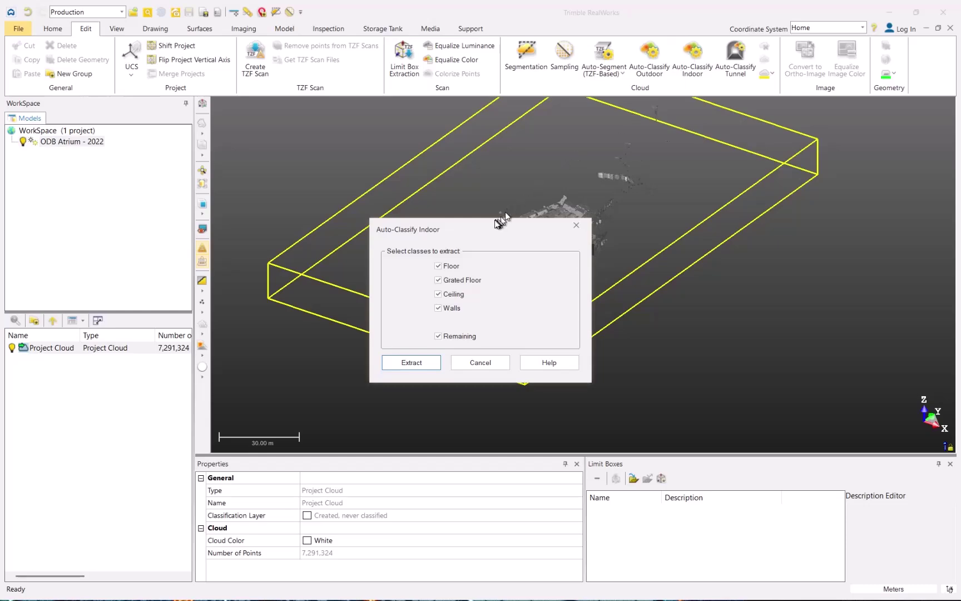
{"action": "left_click_drag", "start_coordinate": [479, 233], "coordinate": [386, 176]}
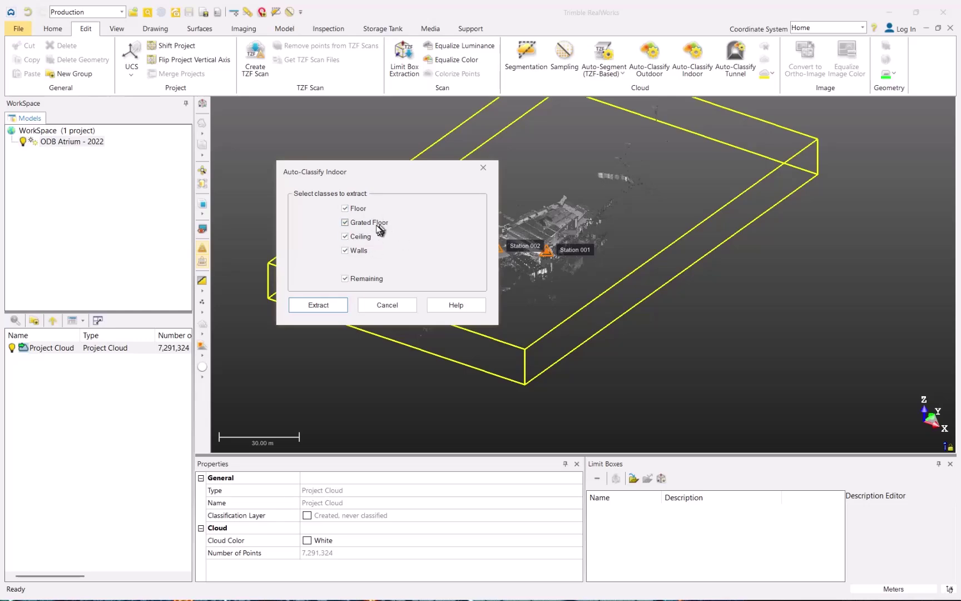
{"action": "left_click", "coordinate": [376, 224]}
{"action": "left_click", "coordinate": [345, 278]}
{"action": "left_click", "coordinate": [318, 306]}
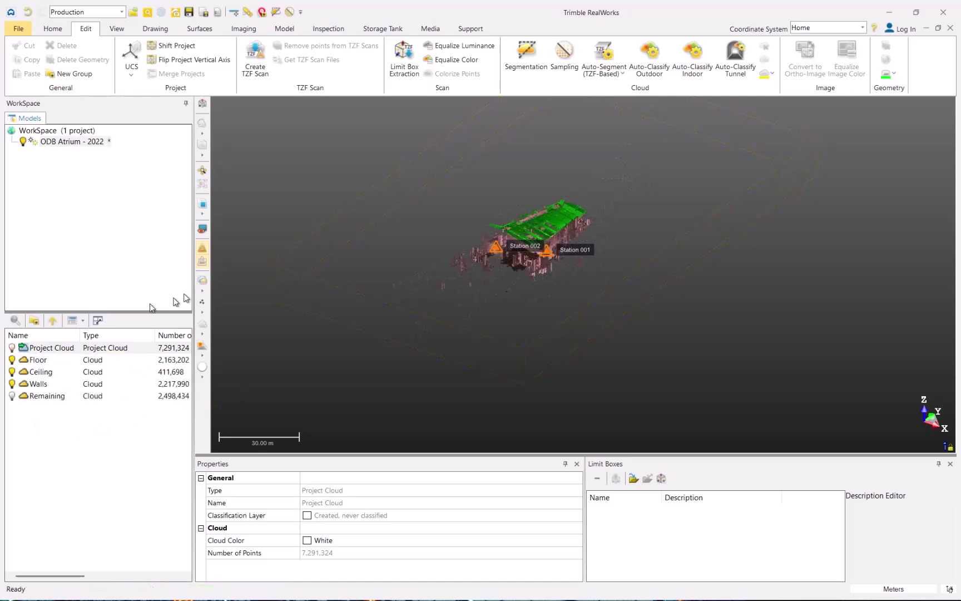
- Inspect the Floor cloud on its own with Ceiling and Walls hidden, briefly showing Remaining for comparison
{"action": "scroll", "coordinate": [535, 256], "scroll_direction": "up", "scroll_amount": 2}
{"action": "scroll", "coordinate": [535, 255], "scroll_direction": "up", "scroll_amount": 4}
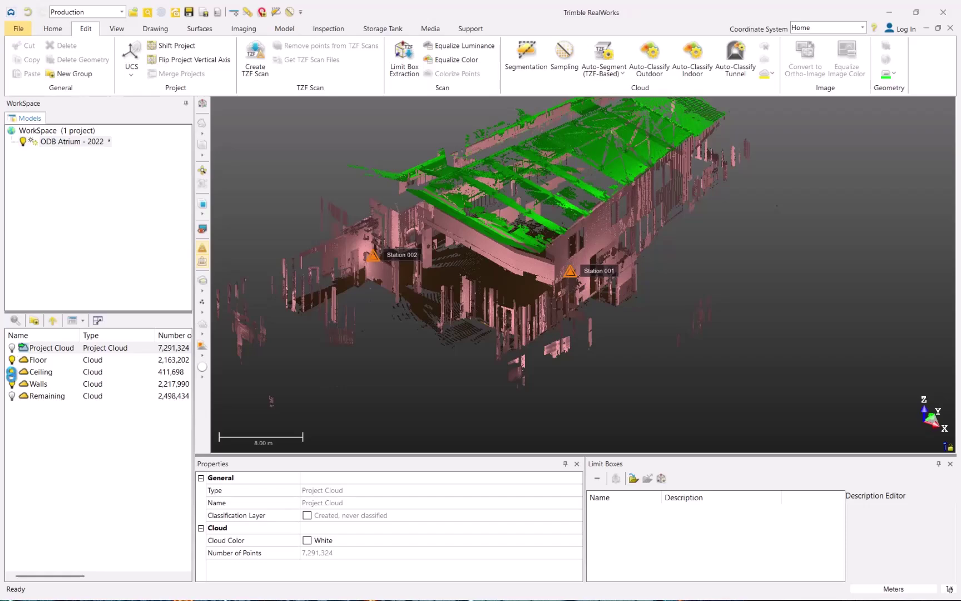
{"action": "left_click", "coordinate": [12, 371]}
{"action": "left_click", "coordinate": [12, 383]}
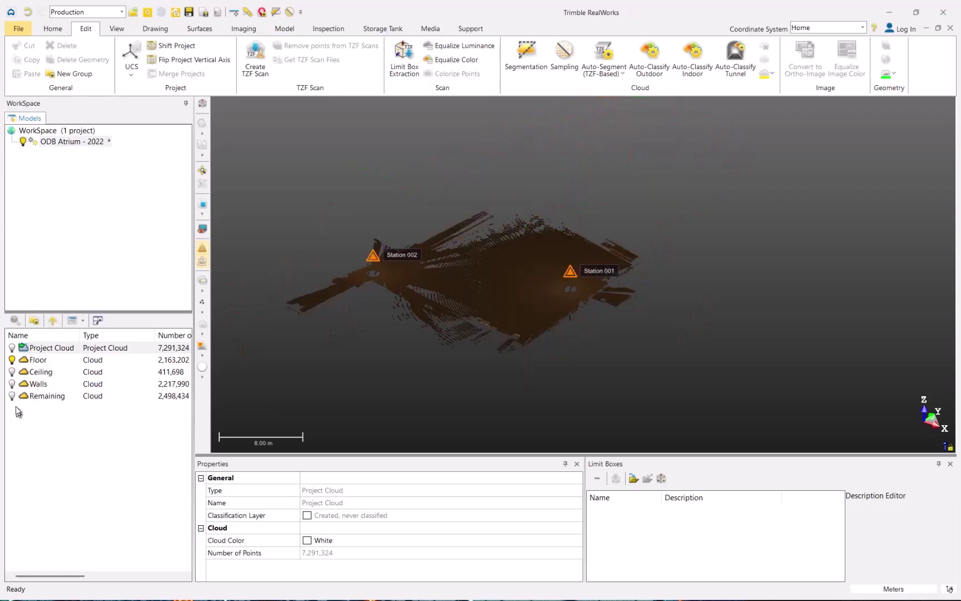
{"action": "left_click", "coordinate": [11, 395]}
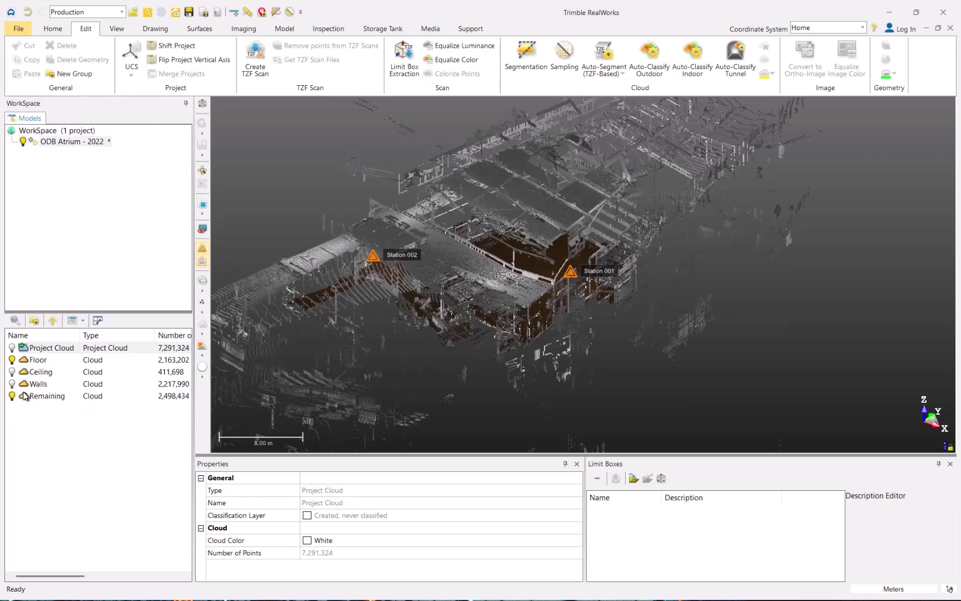
{"action": "left_click", "coordinate": [11, 396]}
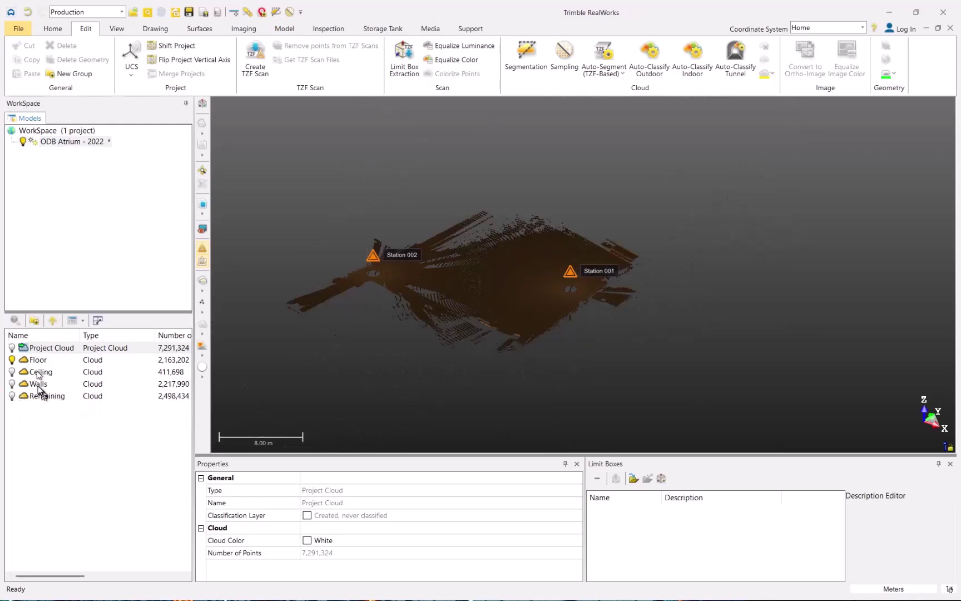
{"action": "left_click_drag", "start_coordinate": [512, 306], "coordinate": [643, 328]}
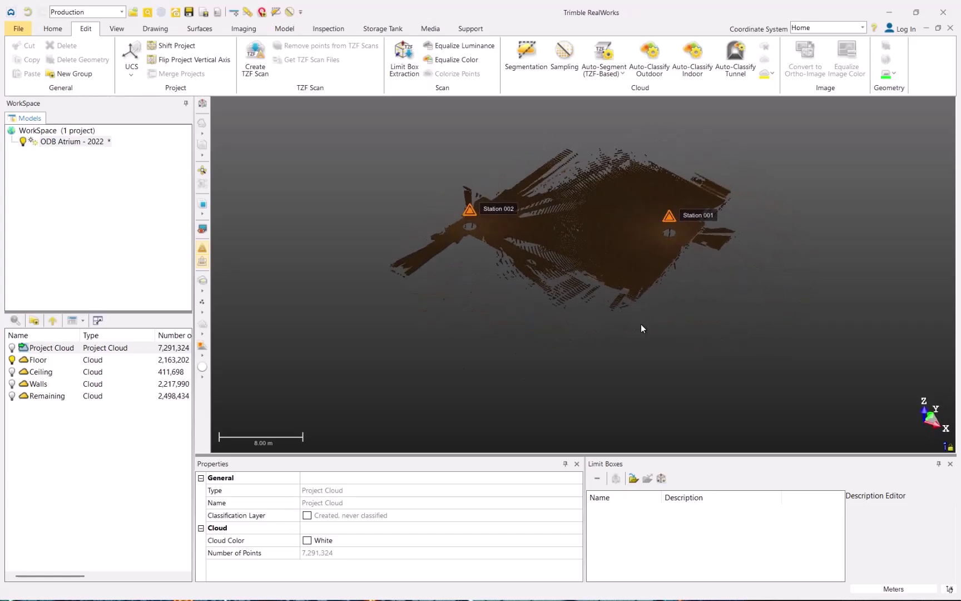
- Display the Ceiling, Walls and Remaining clouds together with Floor and check the point count of each class
{"action": "left_click", "coordinate": [11, 372]}
{"action": "left_click", "coordinate": [11, 383]}
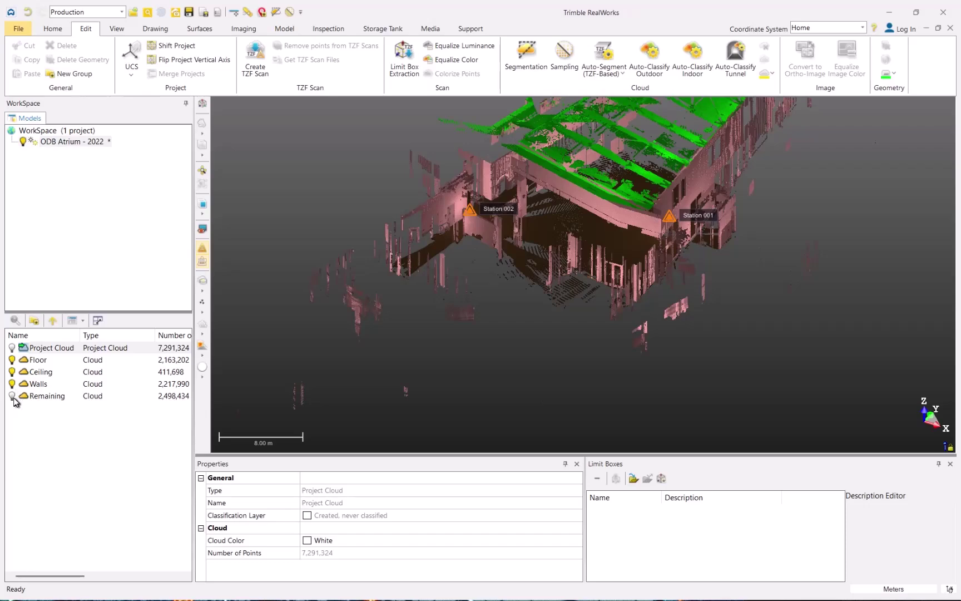
{"action": "left_click", "coordinate": [11, 395]}
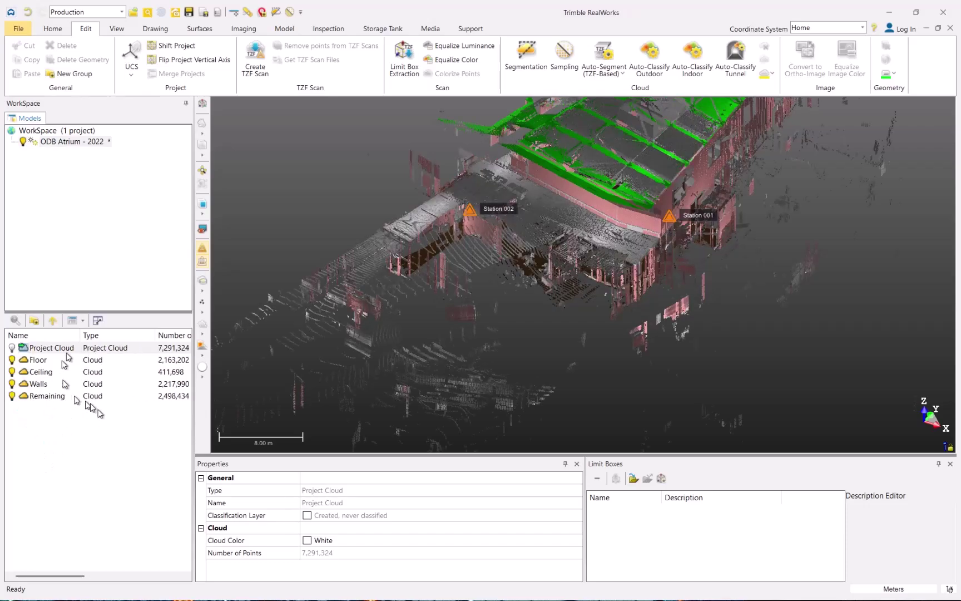
{"action": "scroll", "coordinate": [99, 411], "scroll_direction": "right", "scroll_amount": 2}
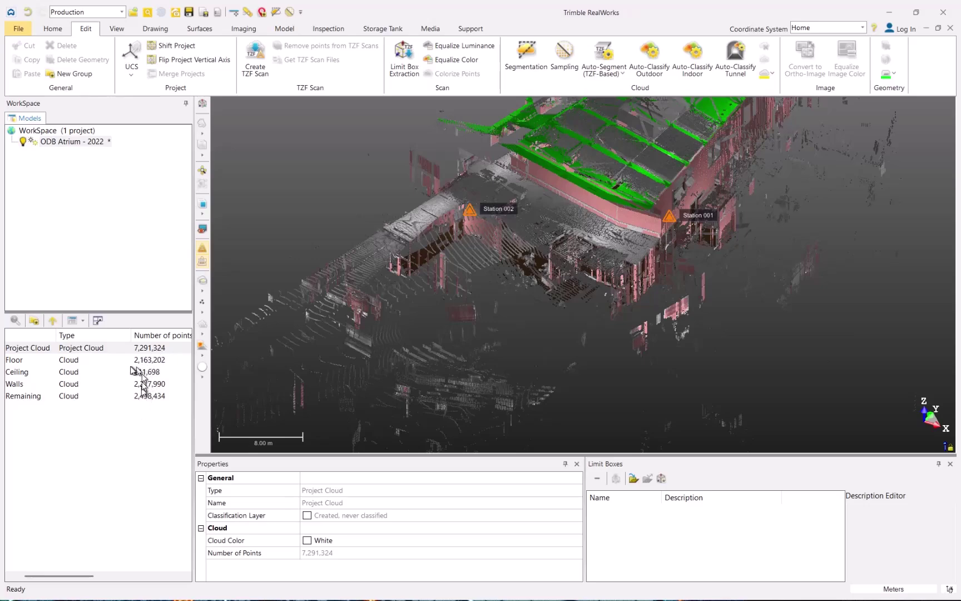
{"action": "scroll", "coordinate": [92, 445], "scroll_direction": "left", "scroll_amount": 2}
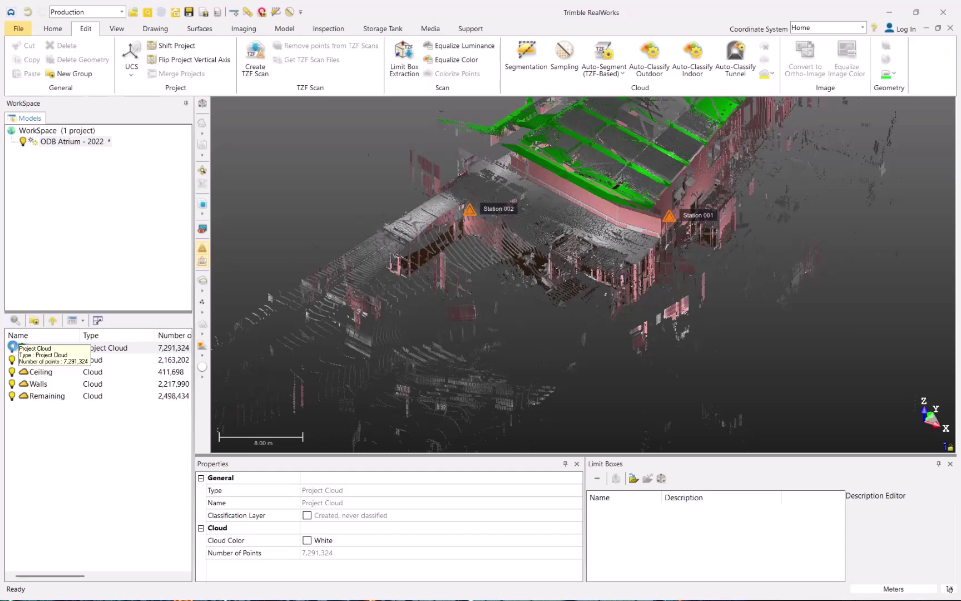
- Display the Project Cloud together with the classified clouds, inspect the whole atrium and bring up the drawing tools
{"action": "left_click", "coordinate": [12, 346]}
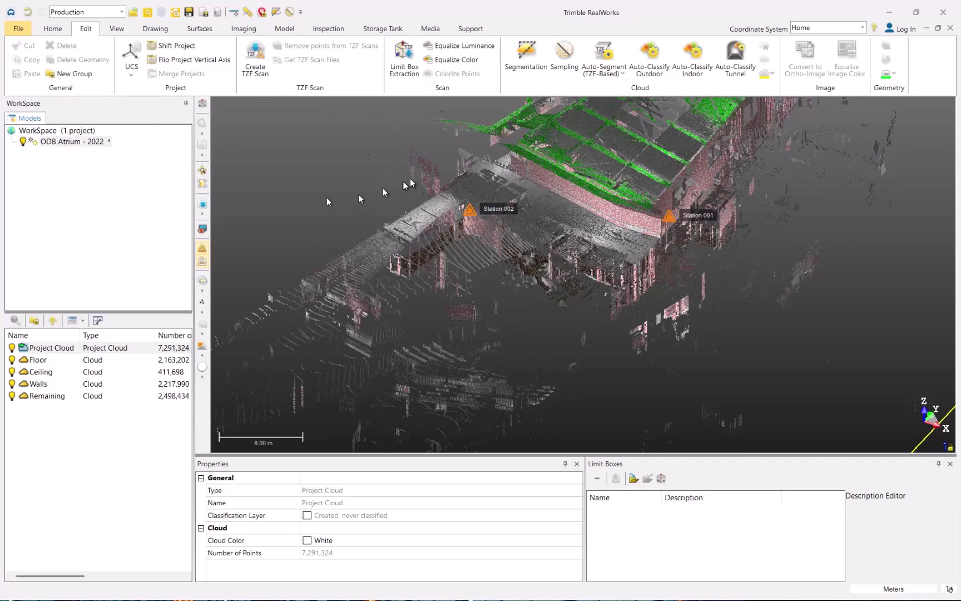
{"action": "scroll", "coordinate": [372, 301], "scroll_direction": "down", "scroll_amount": 4}
{"action": "scroll", "coordinate": [544, 225], "scroll_direction": "down", "scroll_amount": 2}
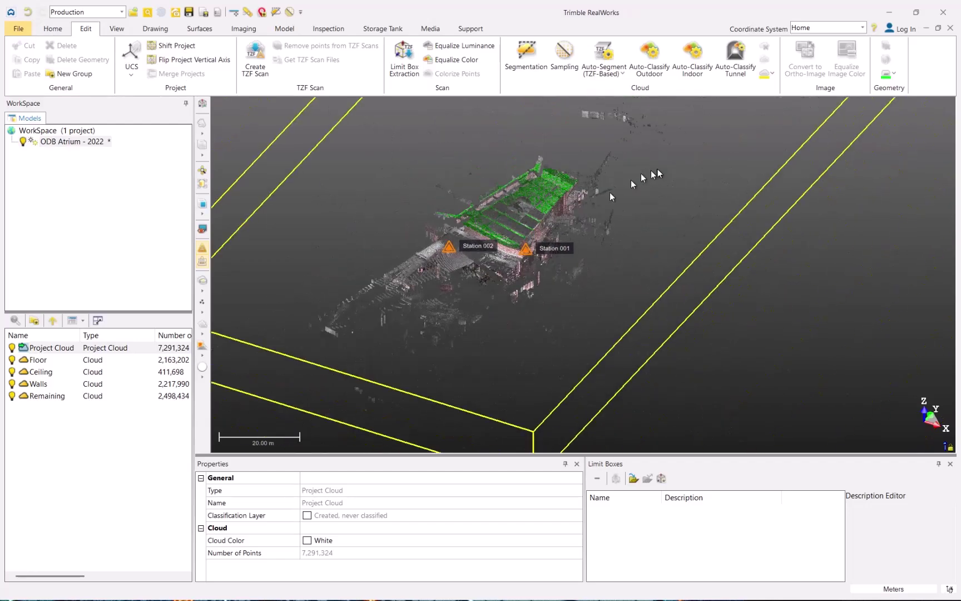
{"action": "scroll", "coordinate": [401, 272], "scroll_direction": "up", "scroll_amount": 3}
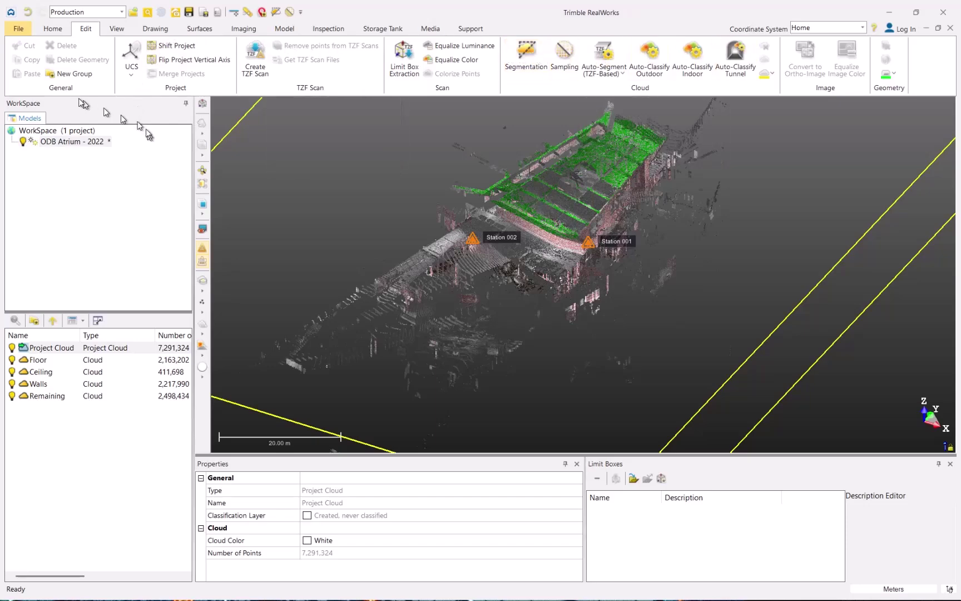
{"action": "left_click", "coordinate": [158, 29]}
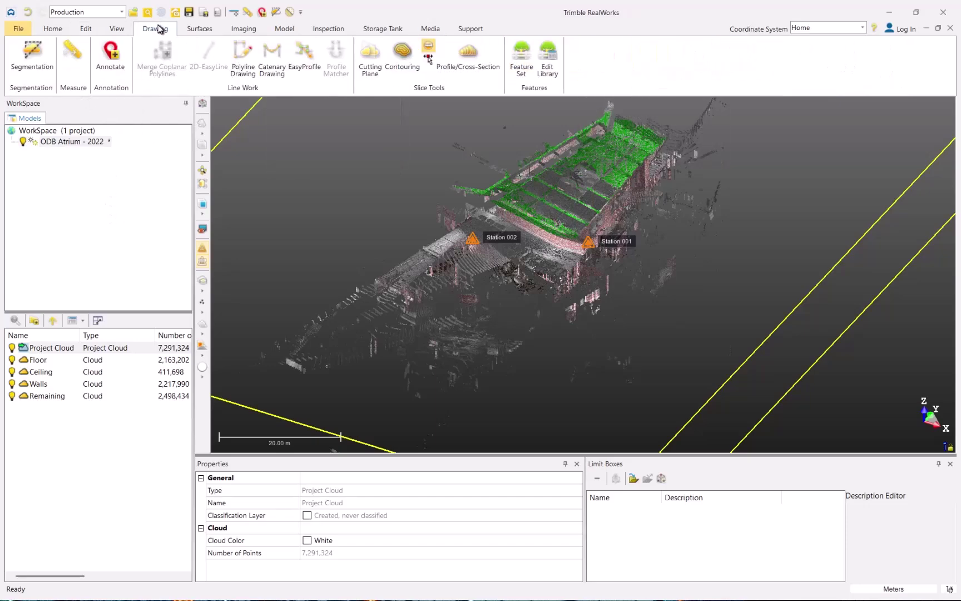